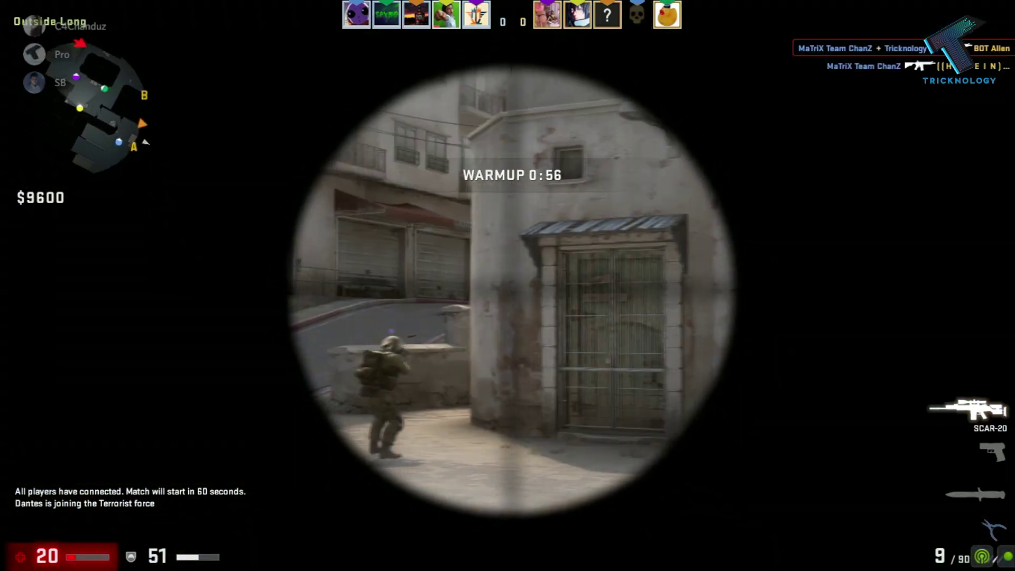
Fire the scoped rifle, then check the scoreboard while waiting to respawn.
click(508, 285)
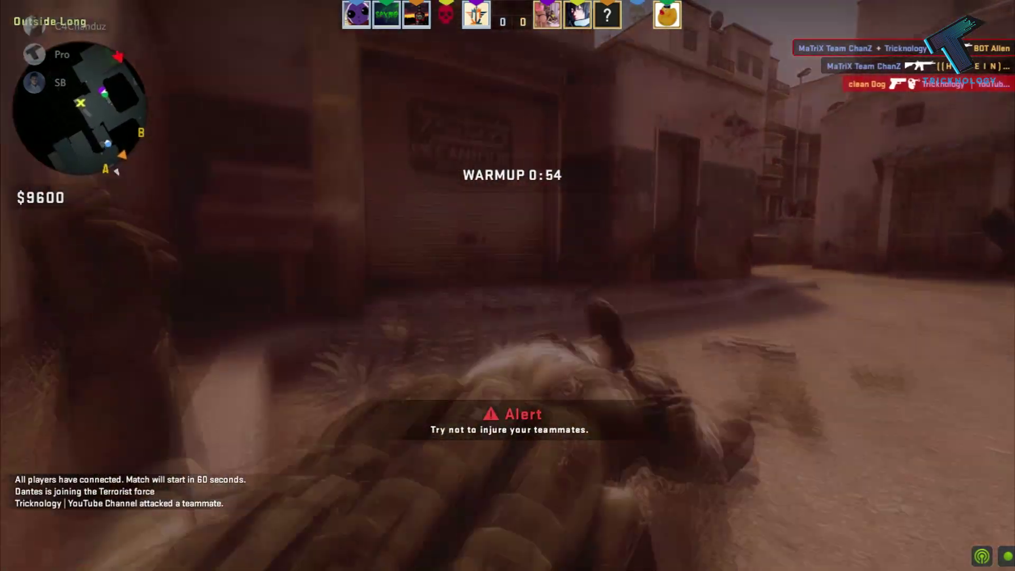
key(Tab)
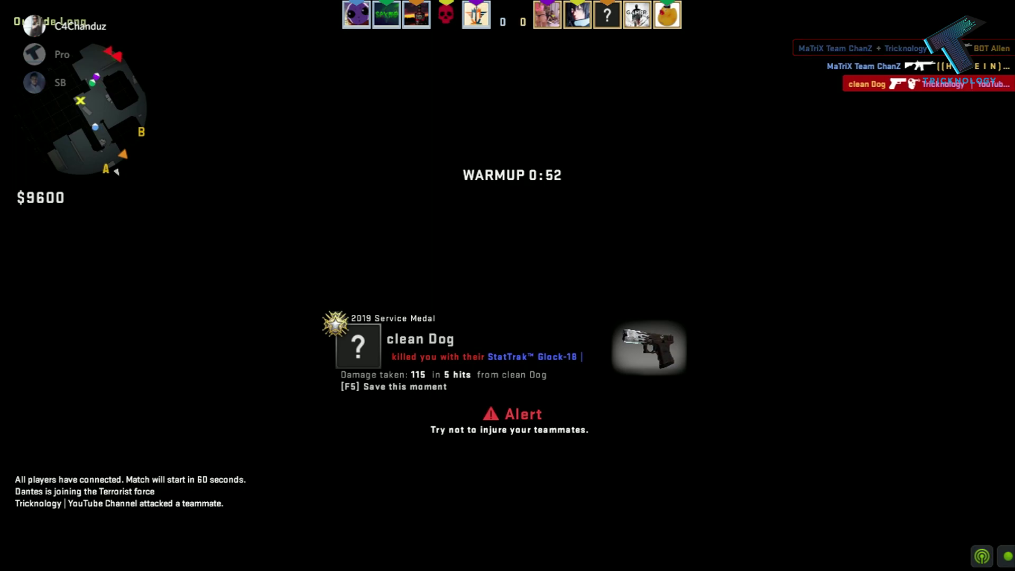
key(Tab)
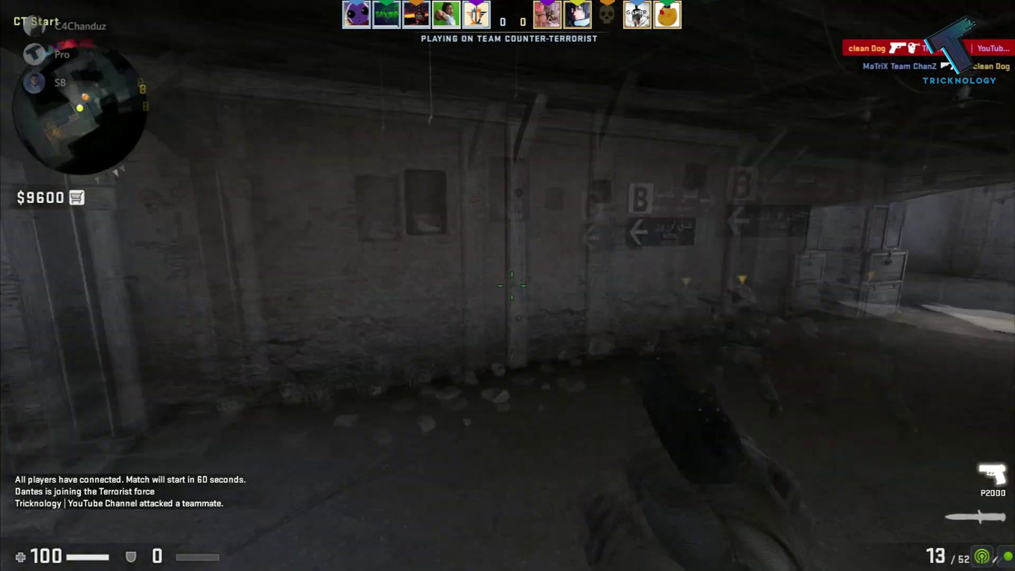
Buy four grenades from the warmup buy menu and return to play.
key(b)
click(326, 347)
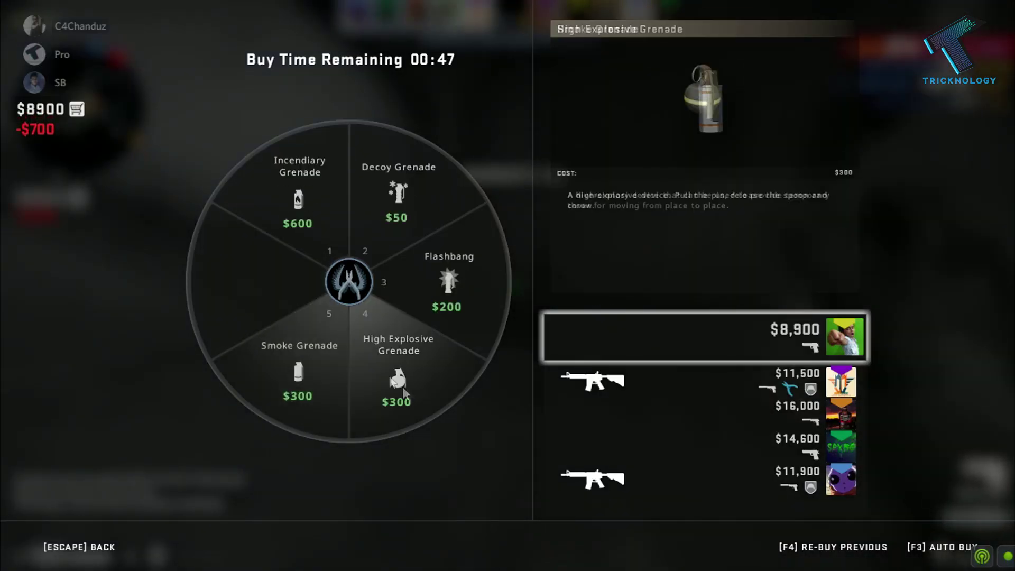
click(299, 364)
click(300, 199)
click(398, 365)
click(448, 286)
key(Escape)
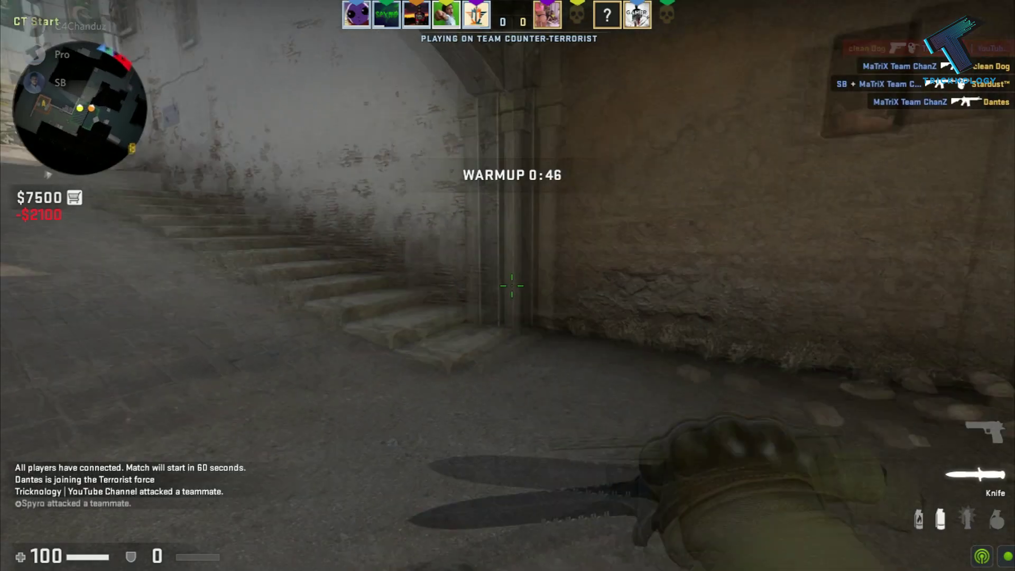
Walk from spawn up to Long Doors with the Desert Eagle drawn.
key(w)
key(Tab)
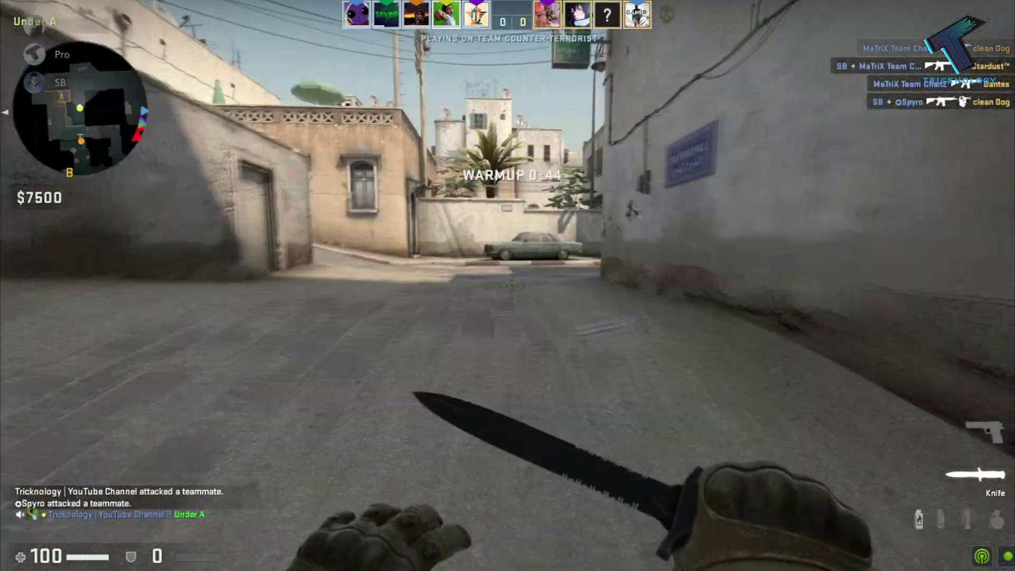
key(w)
key(2)
key(Tab)
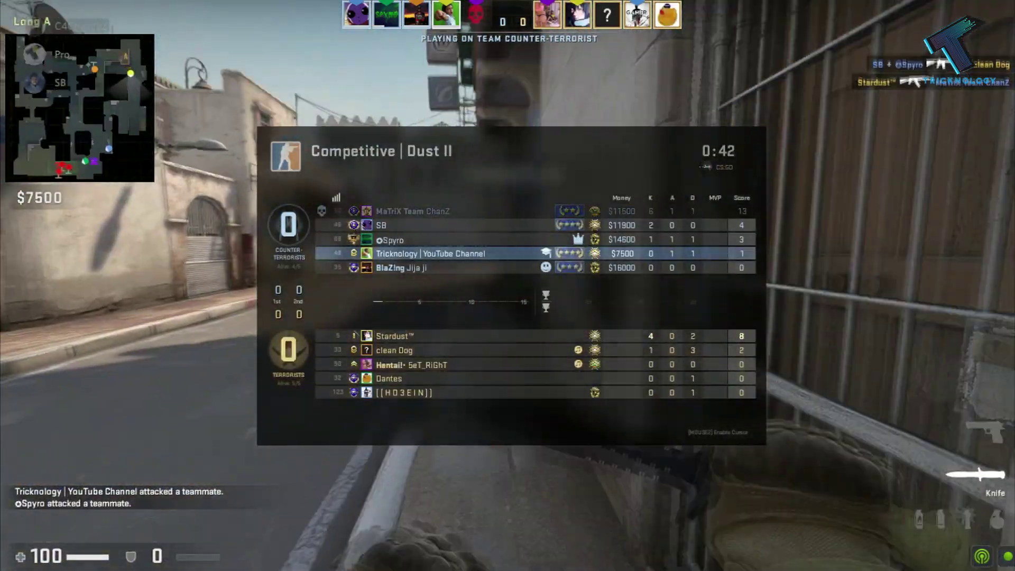
key(w)
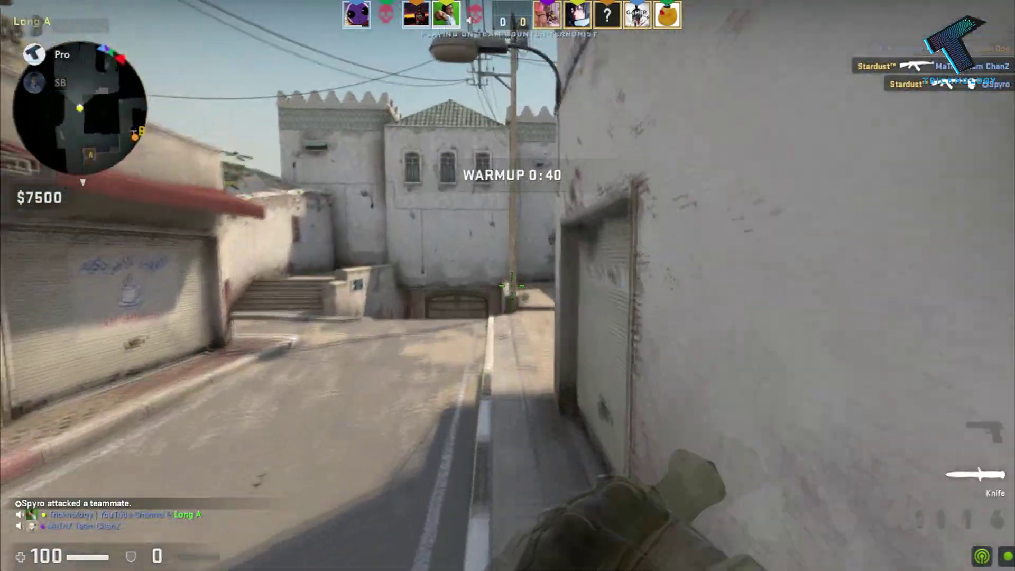
key(w)
key(2)
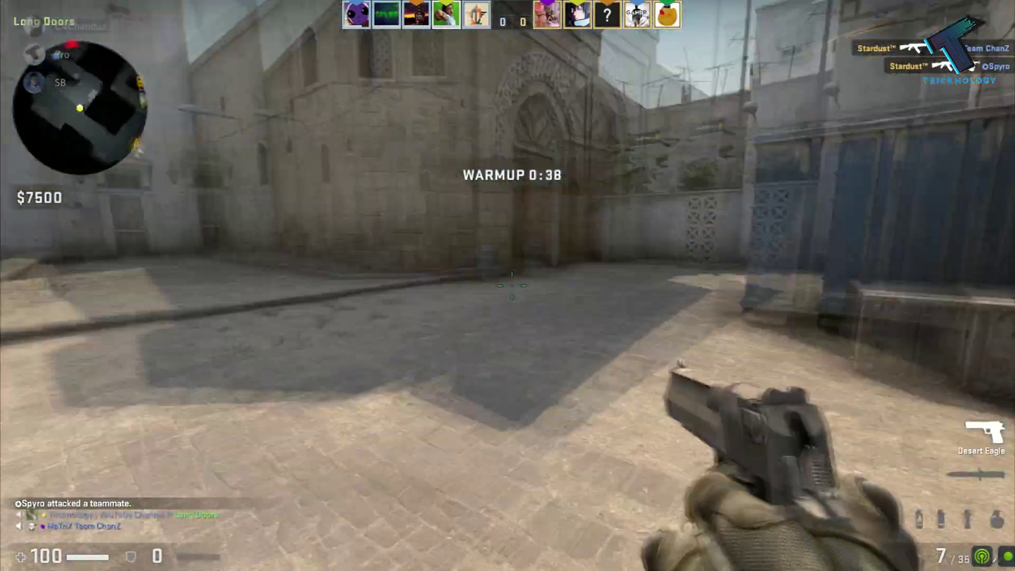
key(w)
Move through Long Doors into Outside Long, switching between knife and Desert Eagle.
key(Tab)
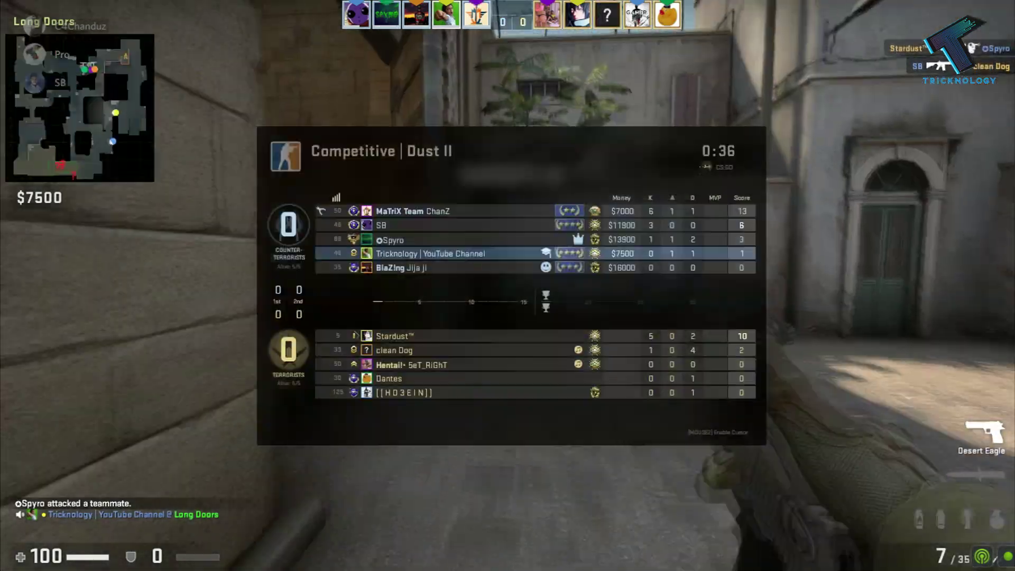
key(3)
key(w)
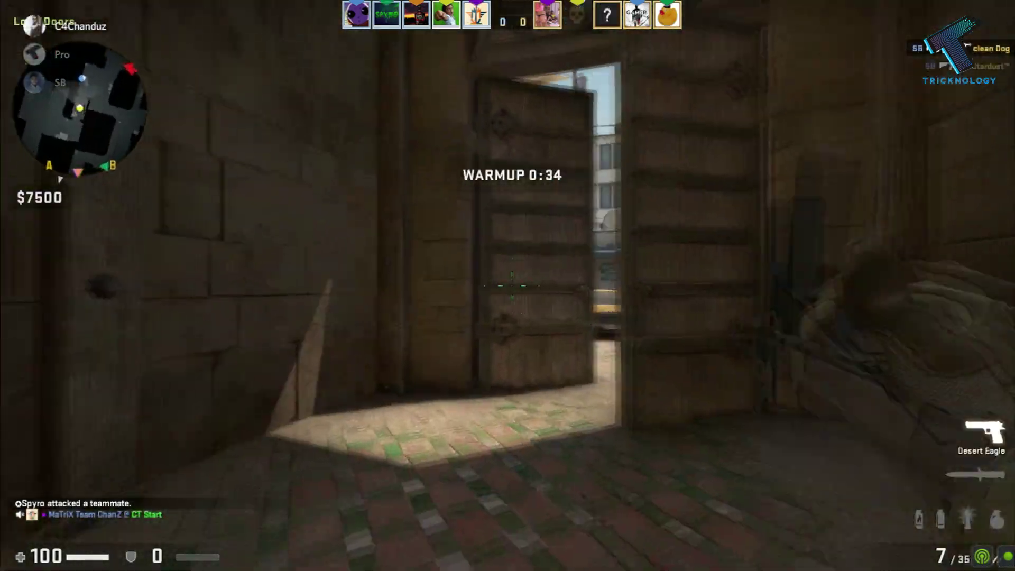
key(2)
key(w)
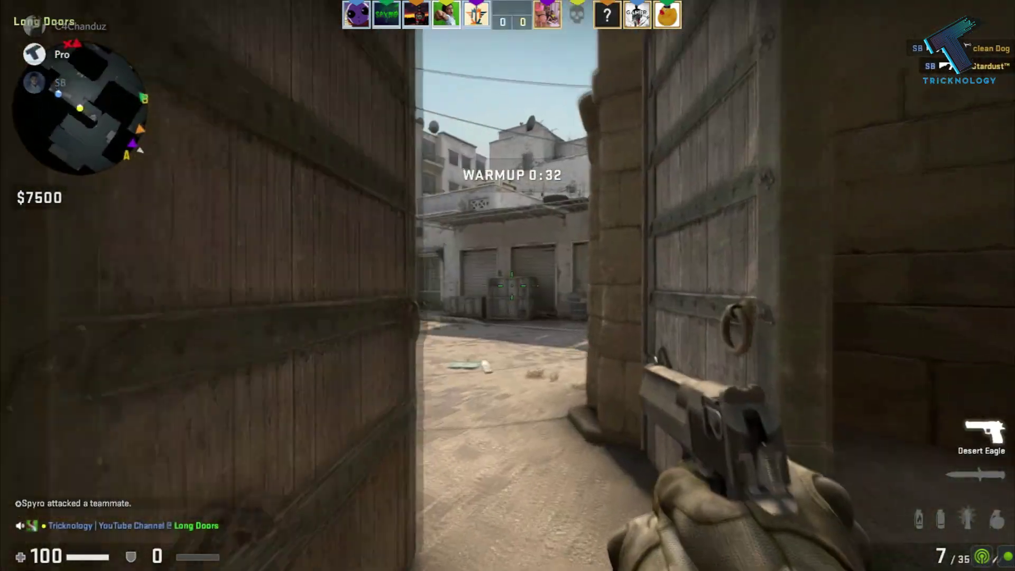
key(w)
key(3)
key(2)
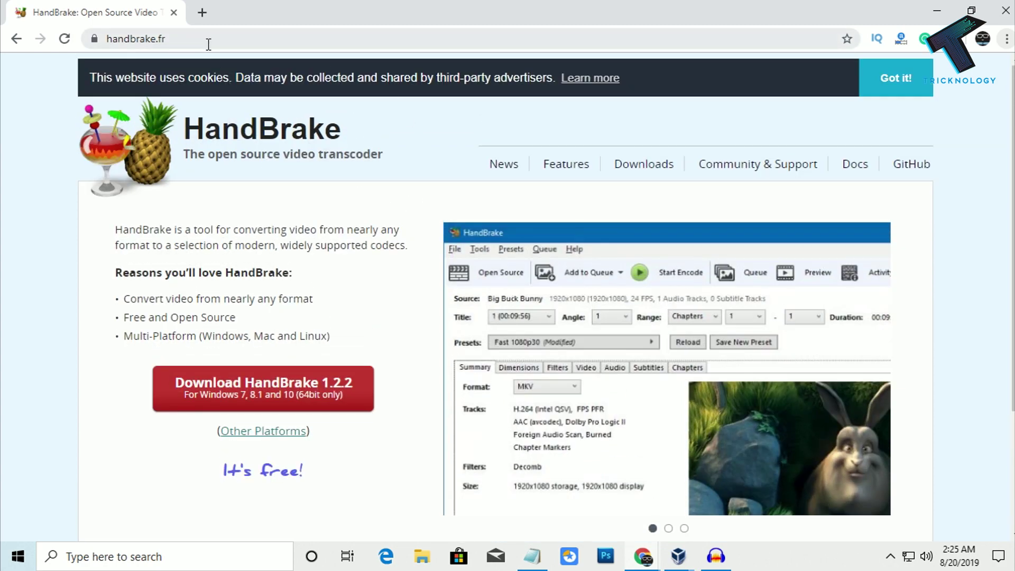
scroll(328, 152, down, 1)
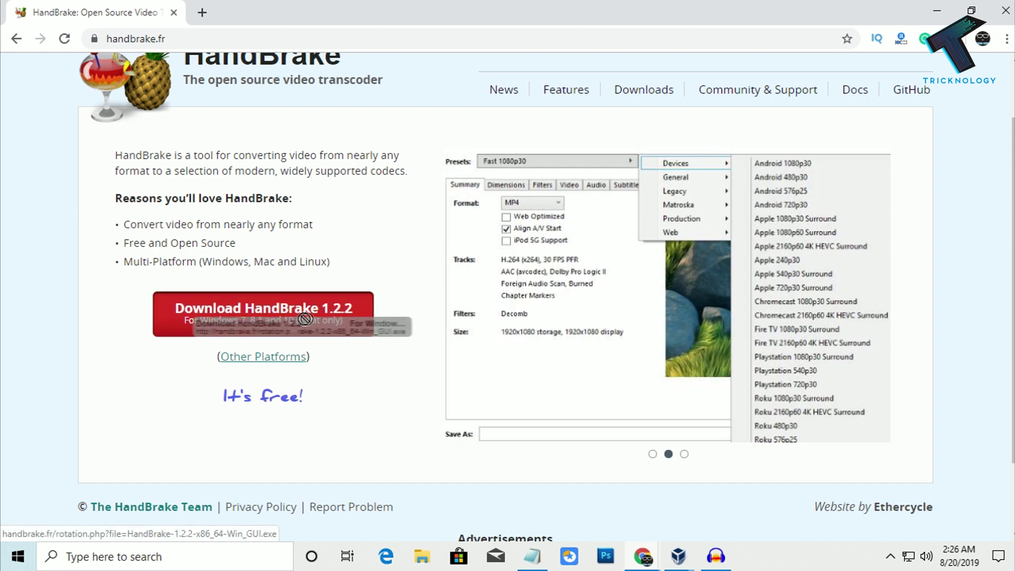
Download the HandBrake 1.2.2 Windows installer from handbrake.fr and start installing it.
click(330, 331)
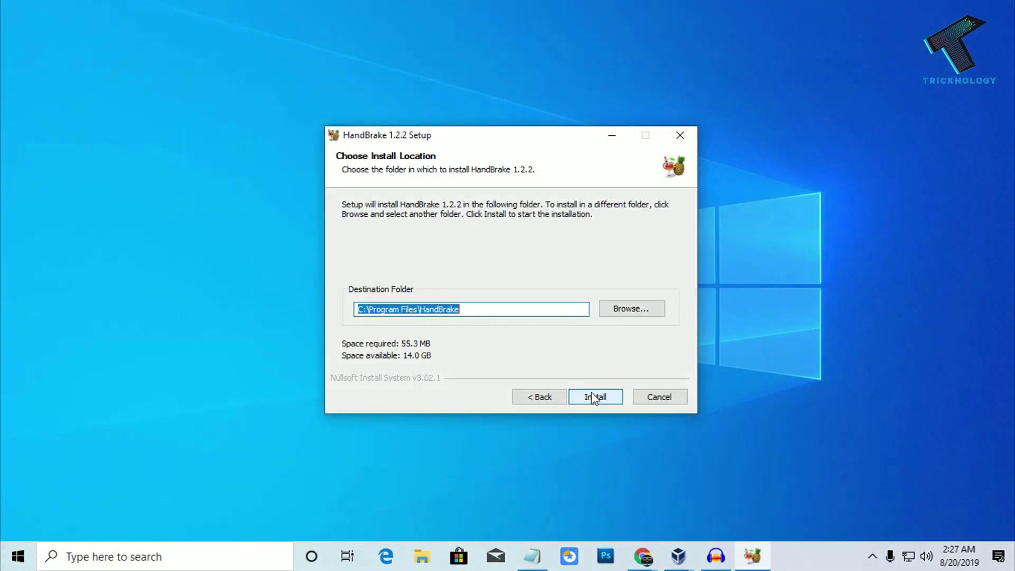
click(602, 395)
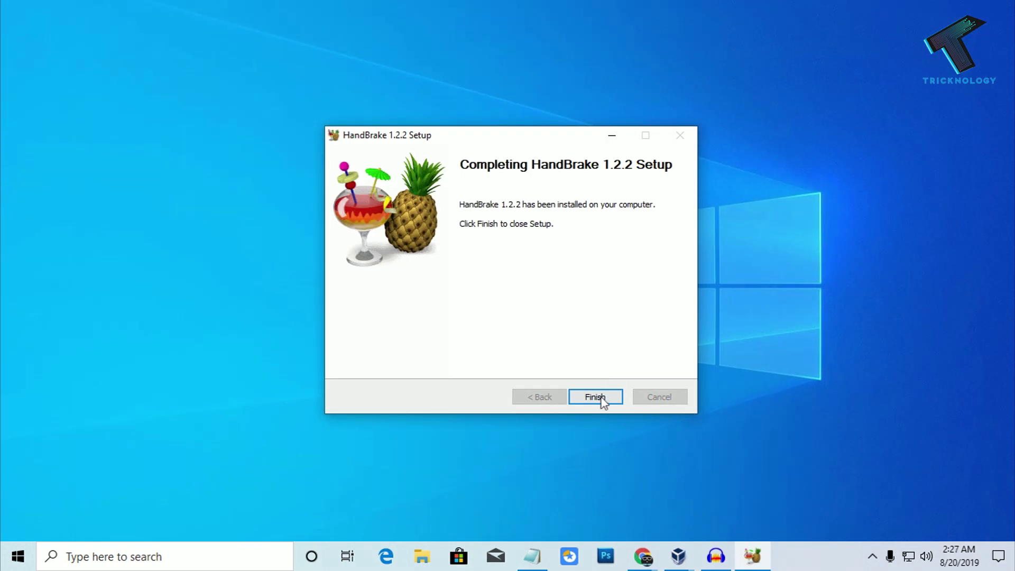
Finish setup, load the Write Protection video as source, and keep MP4 format.
click(599, 395)
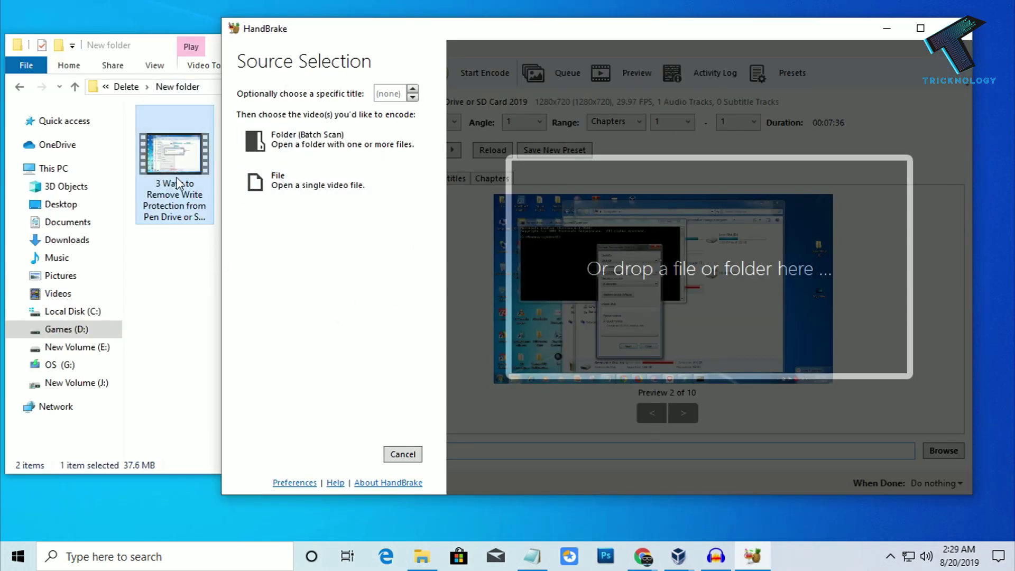
drag(174, 158, 463, 159)
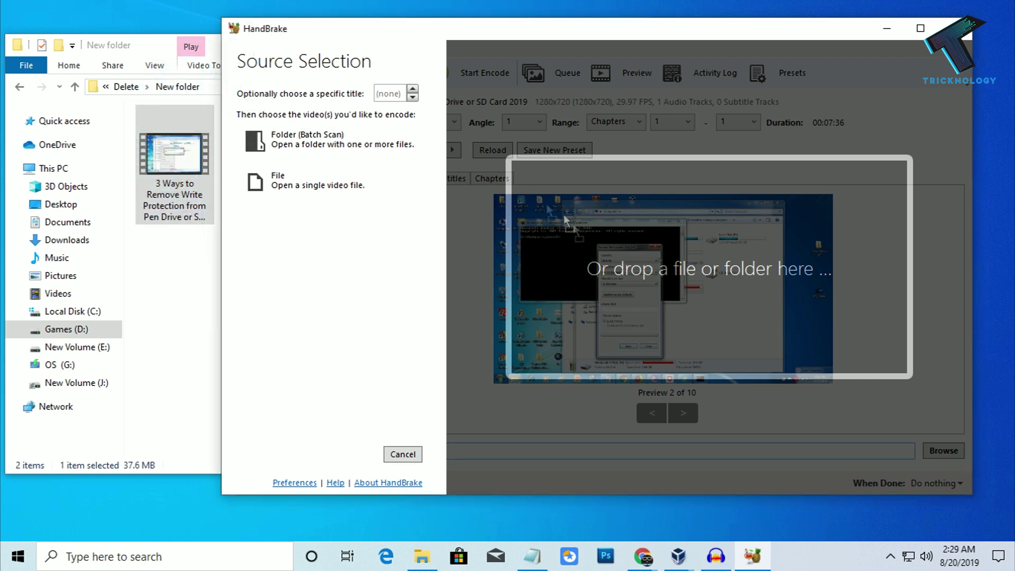
drag(672, 277, 672, 282)
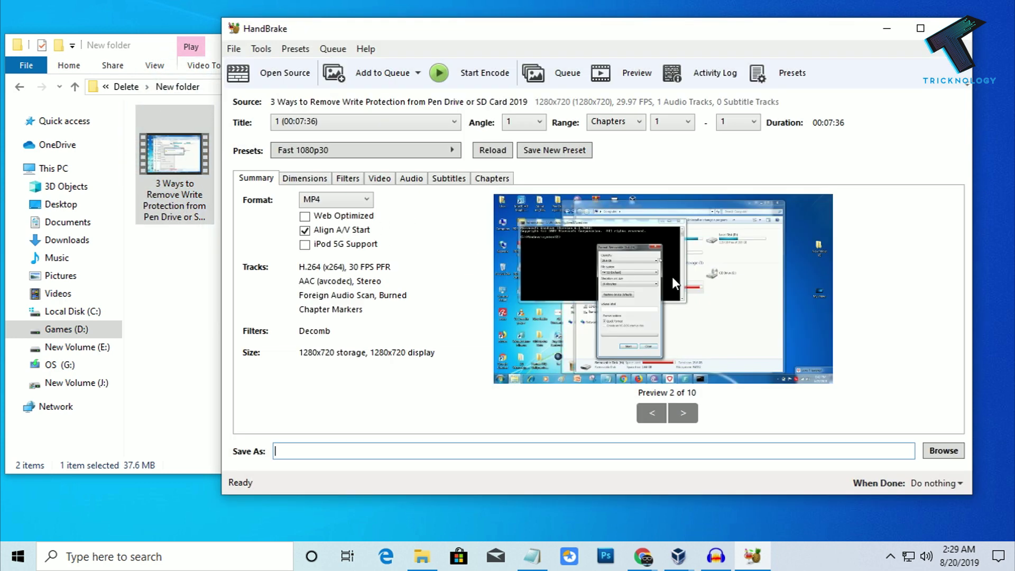
click(329, 200)
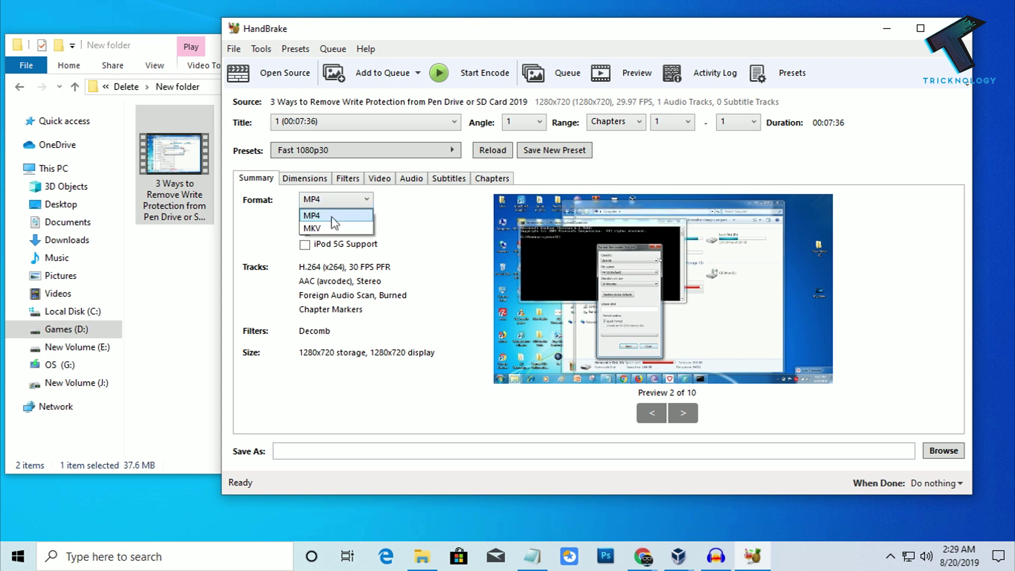
click(343, 228)
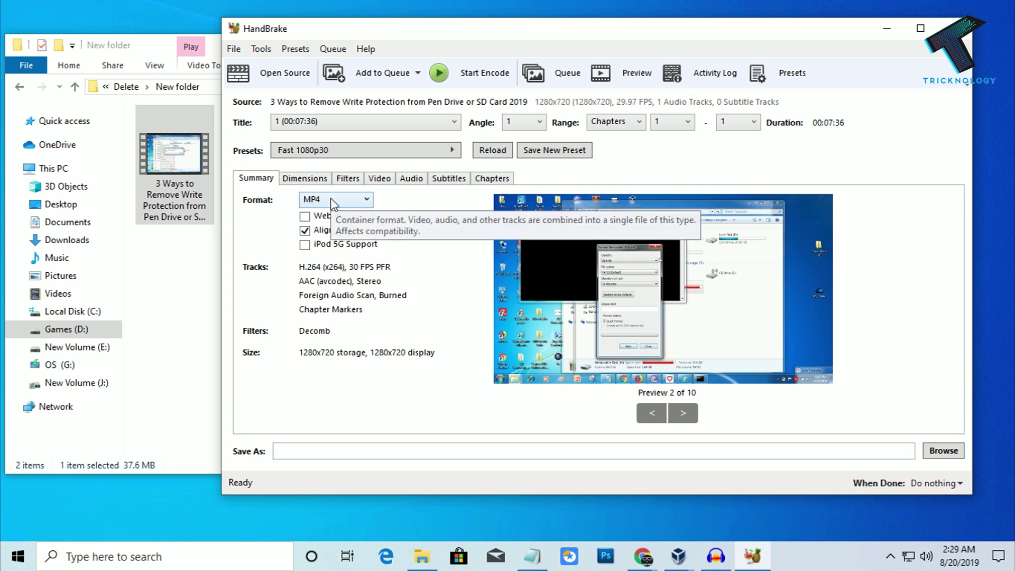
Set the HandBrake output file to tricknology.mp4 and start encoding.
click(943, 450)
text(tricknology)
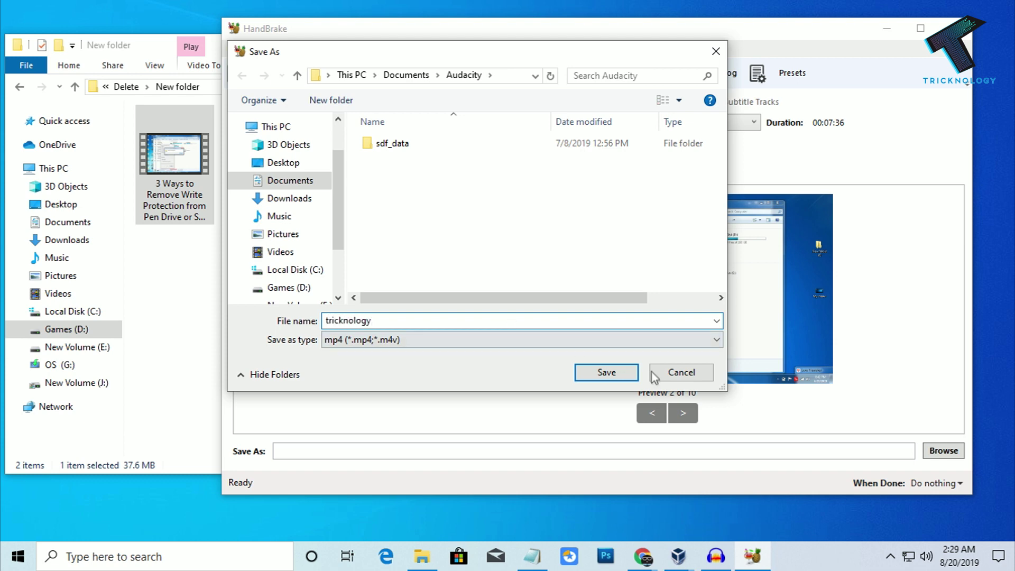
click(590, 381)
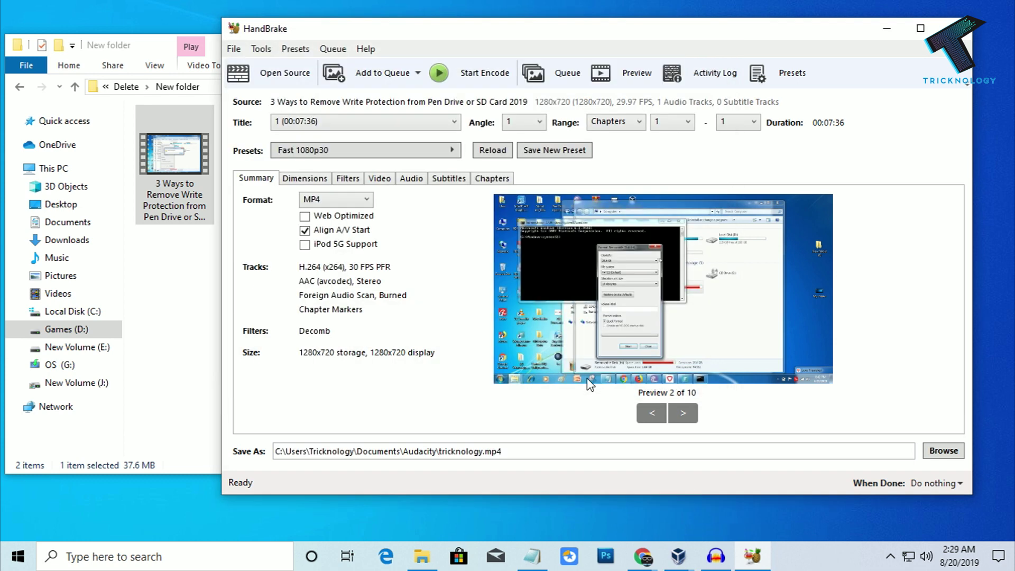
click(470, 80)
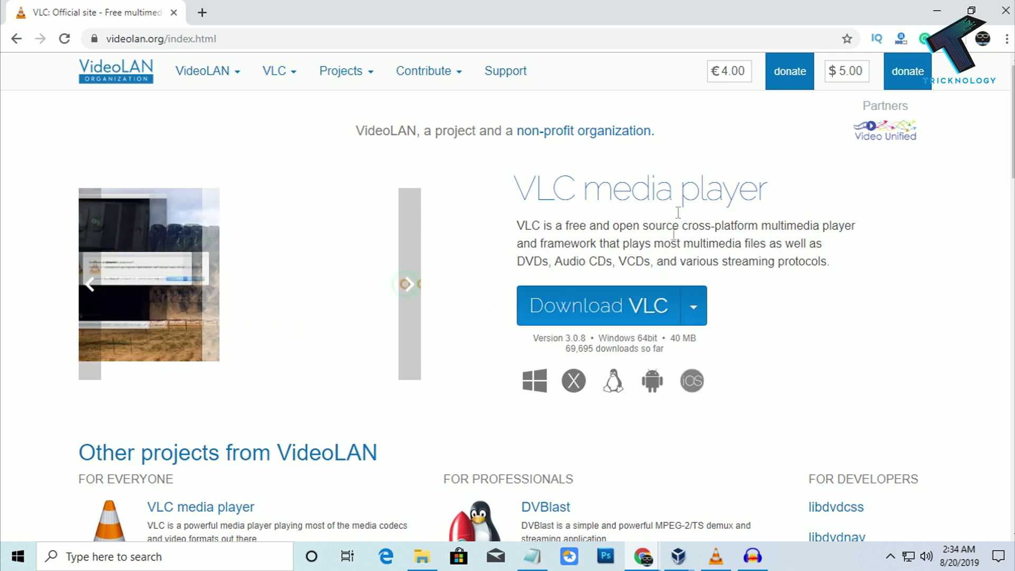
Minimize Chrome, launch VLC media player, and move its window higher.
click(939, 12)
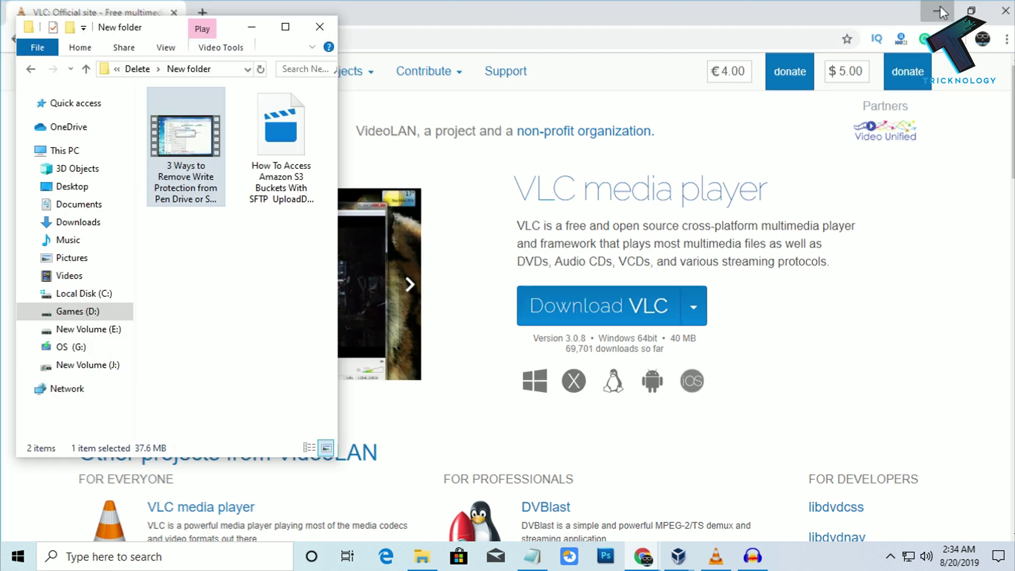
click(716, 556)
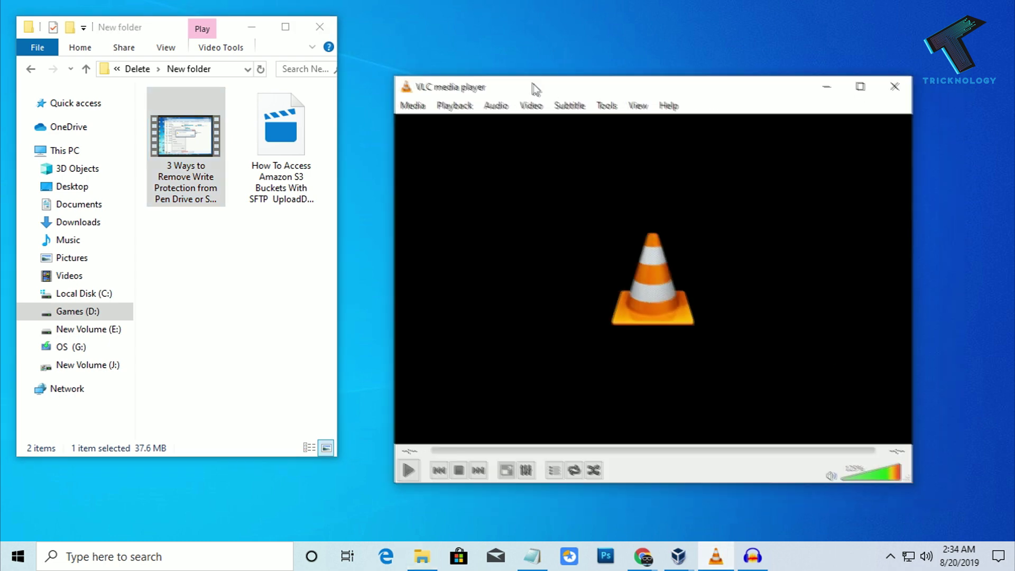
drag(576, 96, 549, 65)
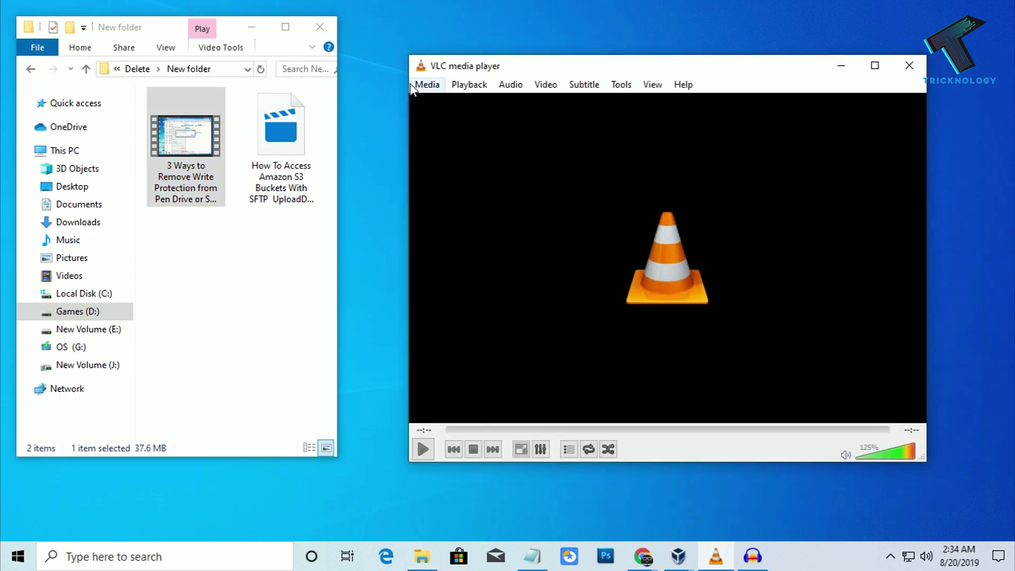
Add the Write Protection video in Media > Stream and show the process options.
click(428, 86)
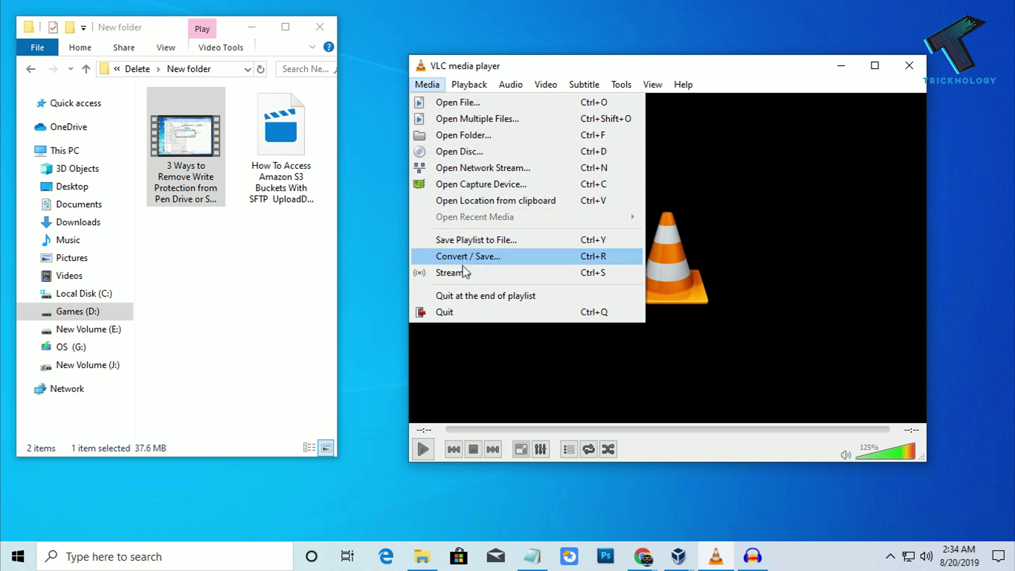
click(464, 273)
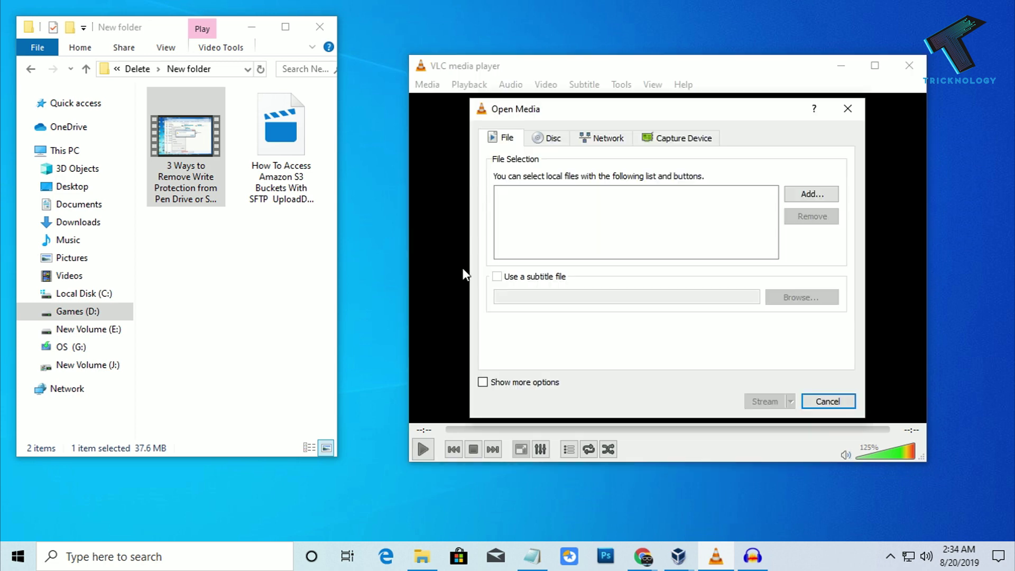
click(811, 194)
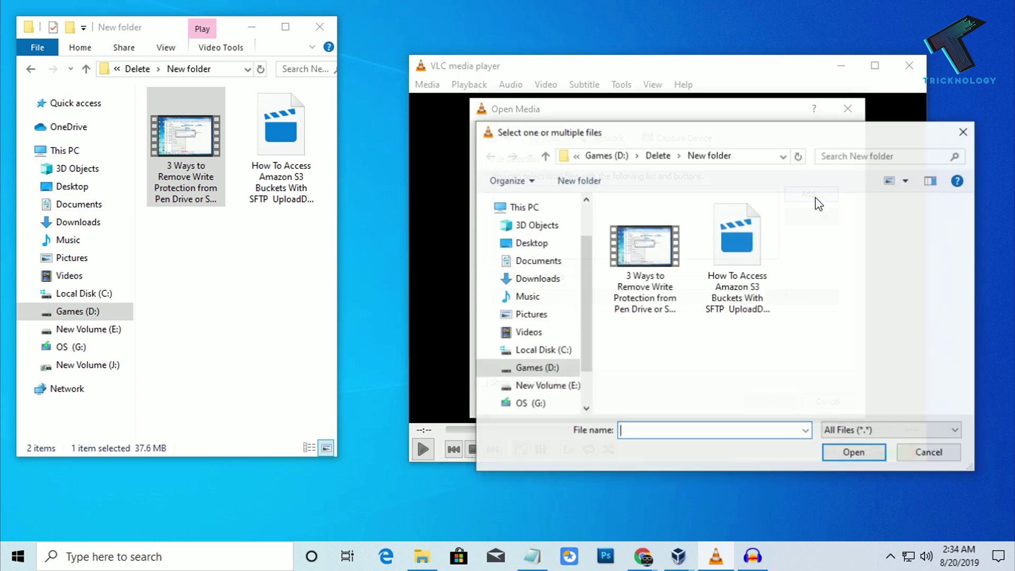
double_click(657, 255)
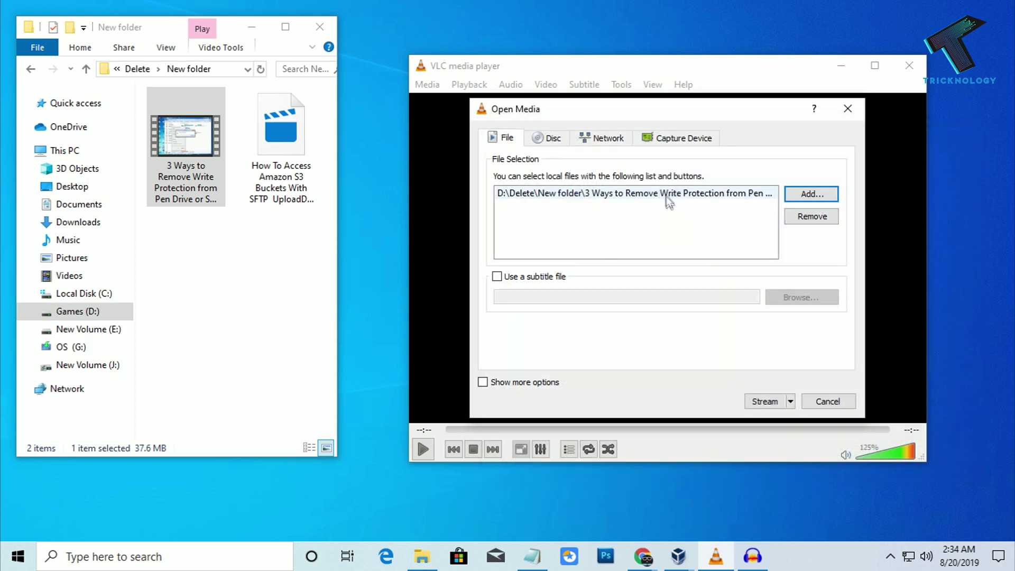
click(790, 401)
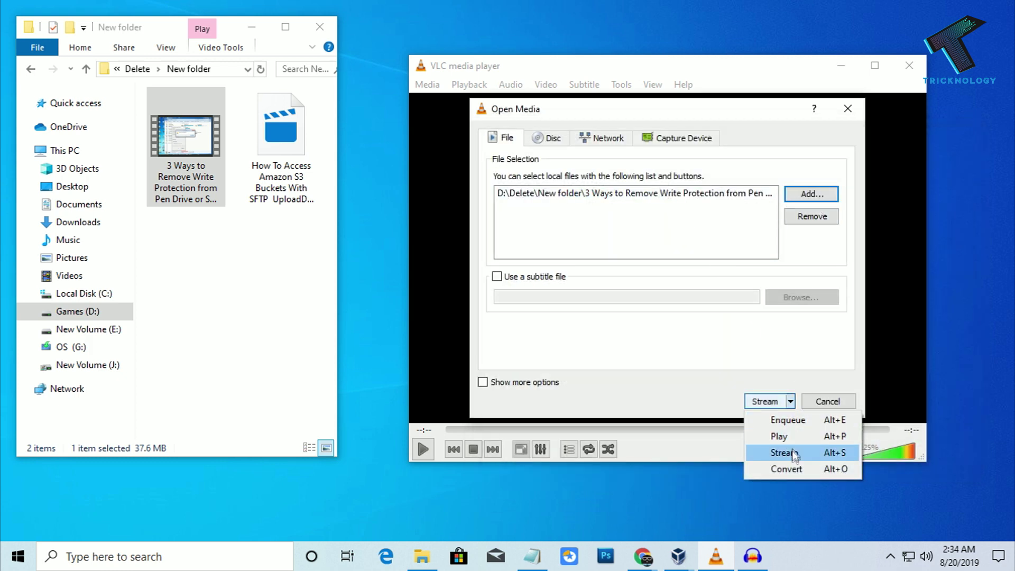
Choose Convert with the H.264 + MP3 (MP4) profile, saving to New folder\tricknology.mp4.
click(791, 470)
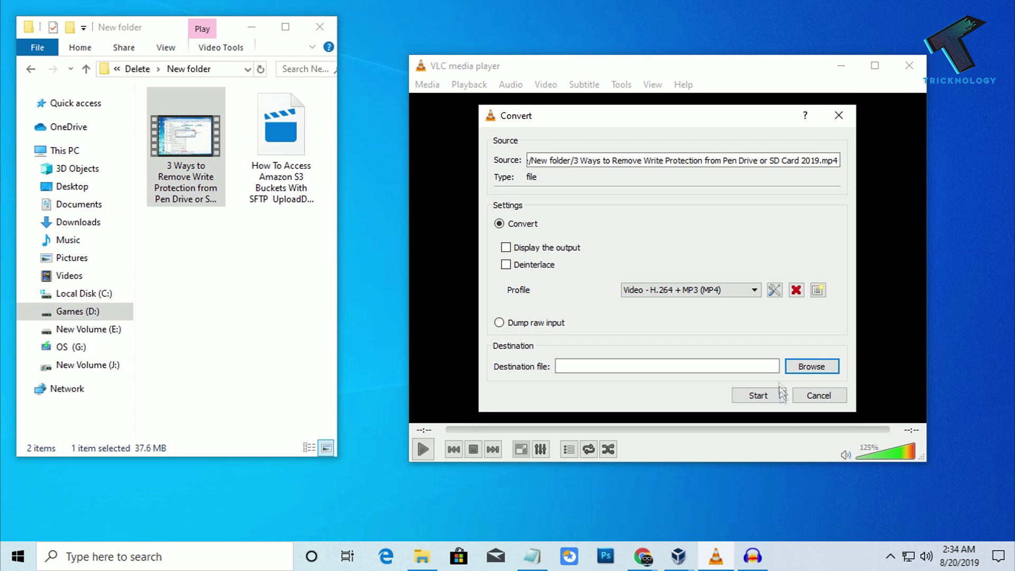
click(743, 290)
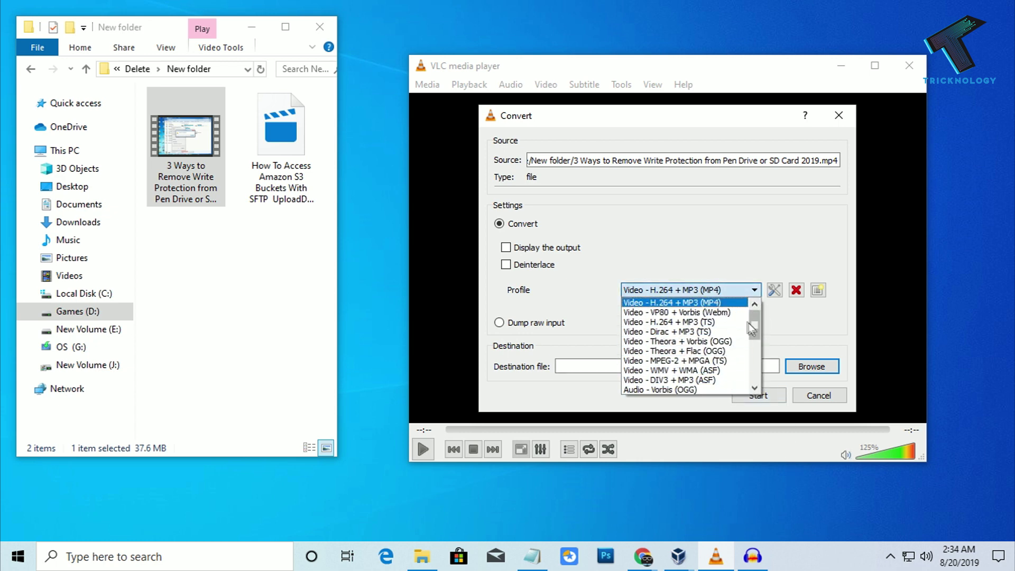
click(720, 305)
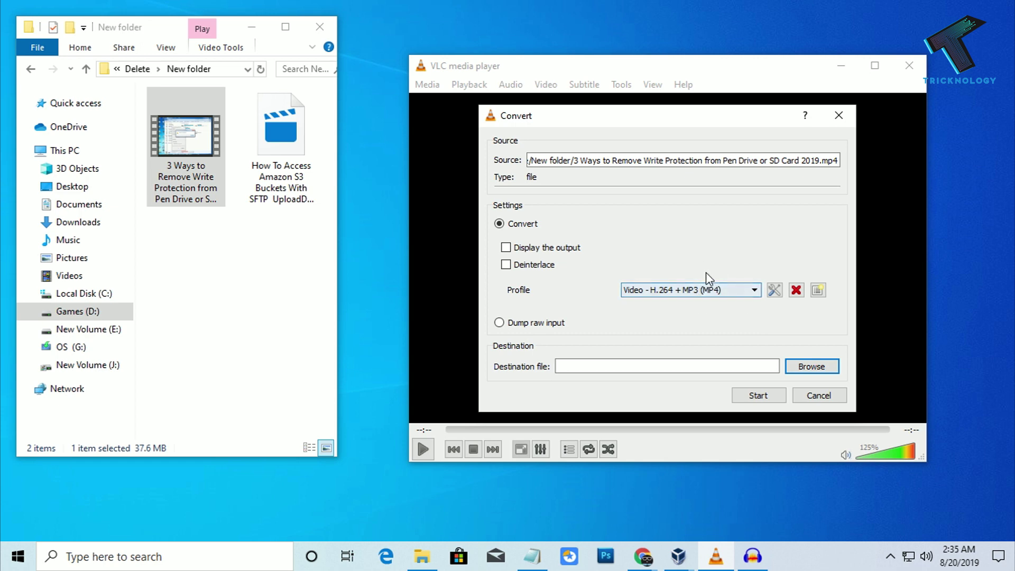
click(810, 370)
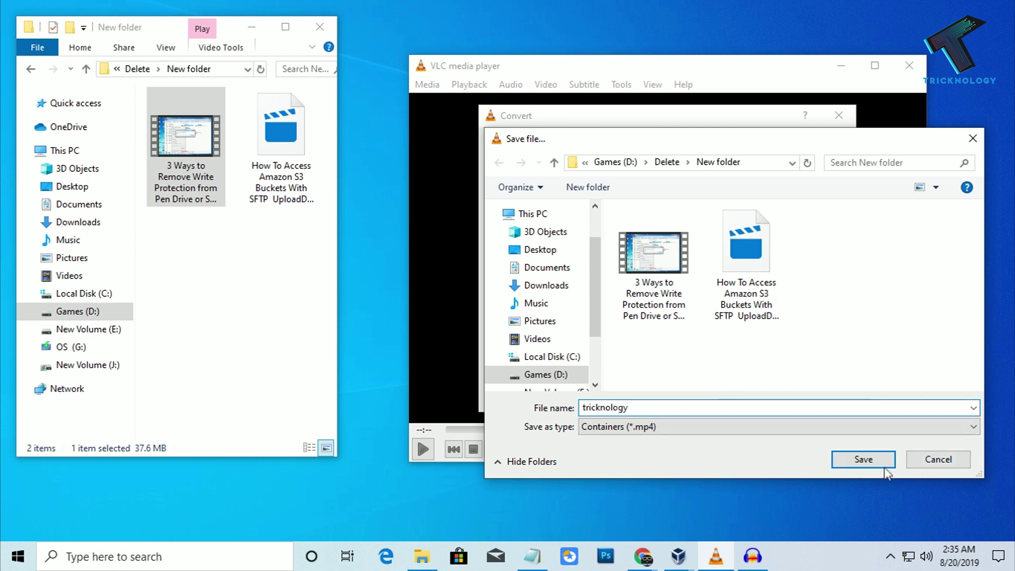
click(864, 459)
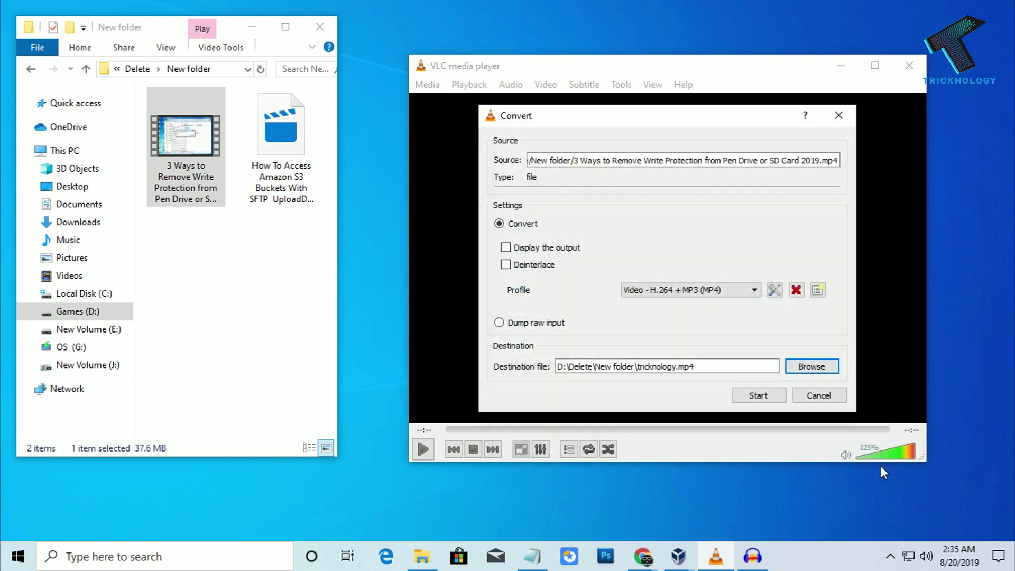
Start VLC's conversion to tricknology.mp4.
click(758, 395)
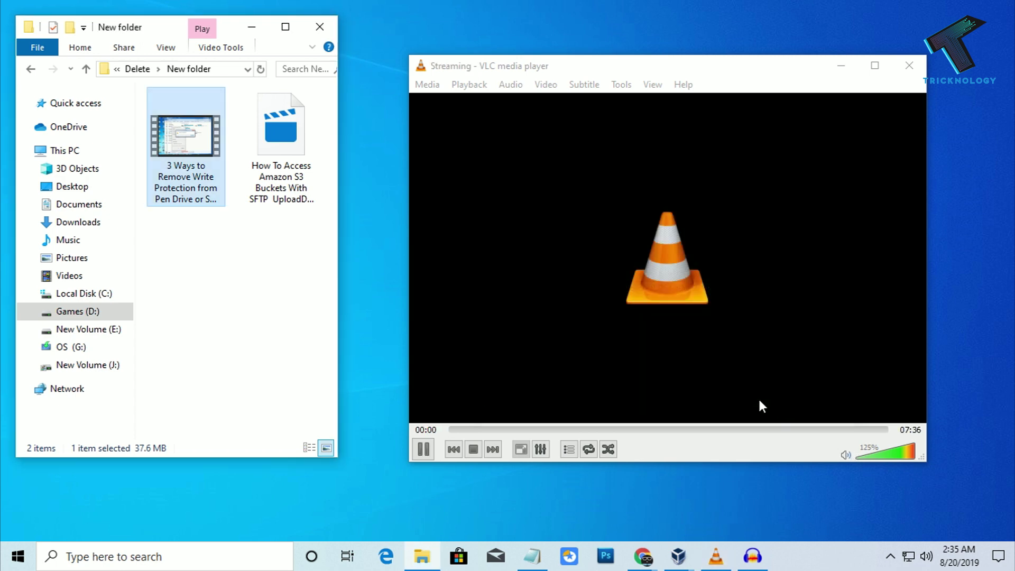